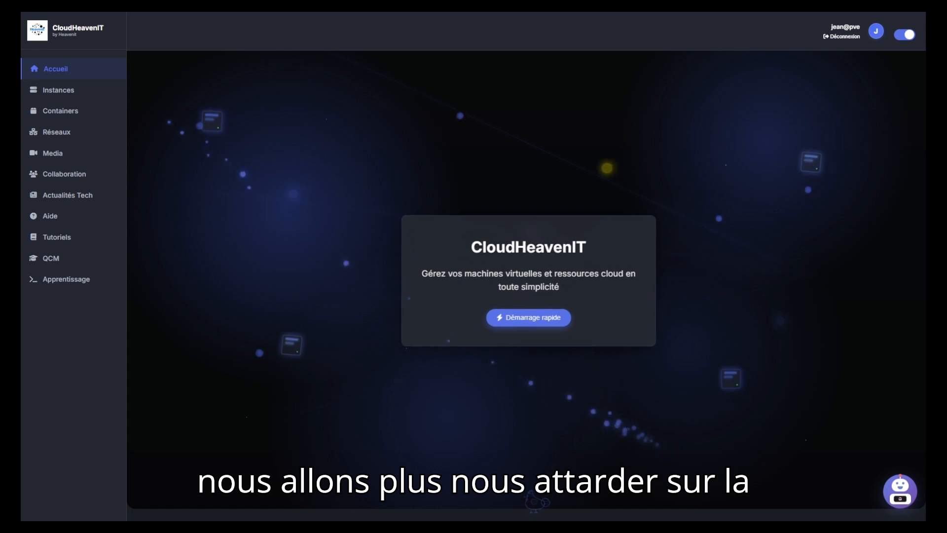
Open the instances list and view the console of the pfSense router instance.
click(58, 90)
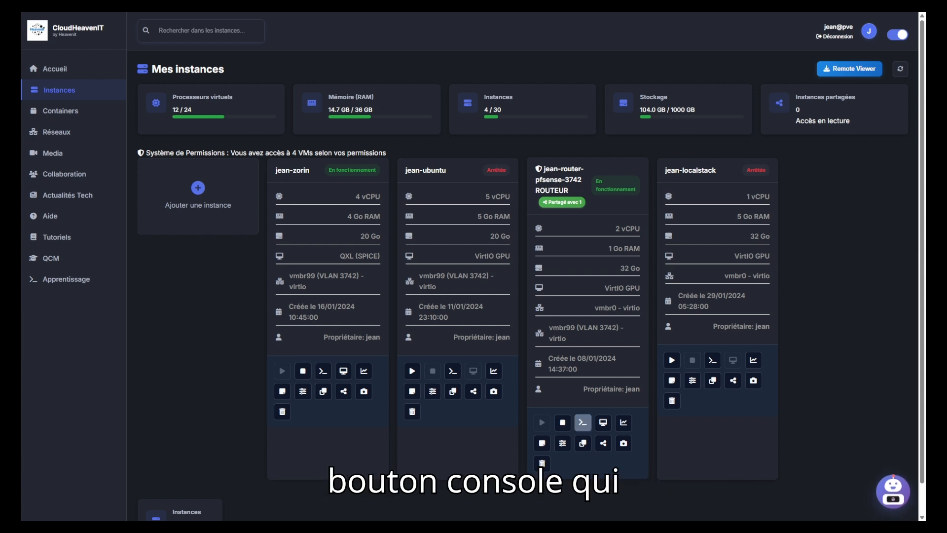
click(582, 423)
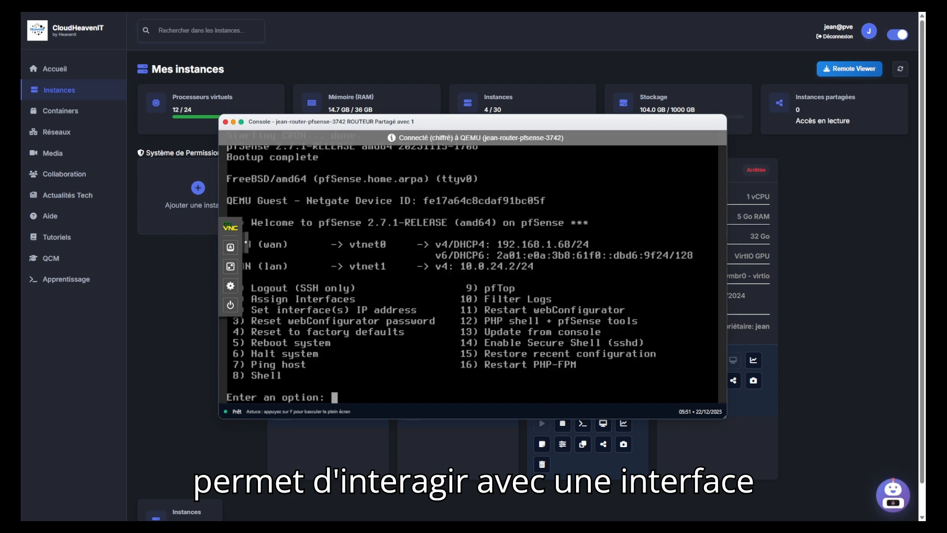
key(Escape)
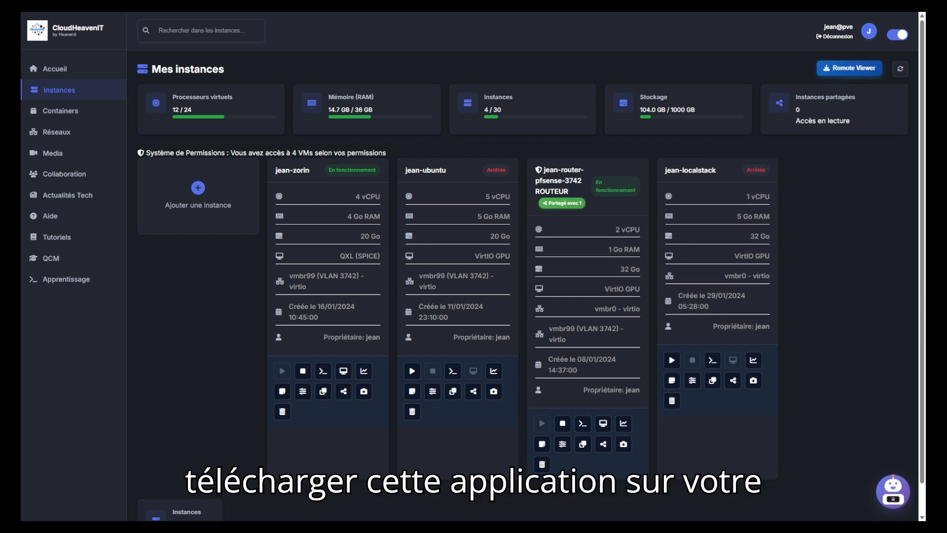
Review the Remote Viewer download options, and view the metrics of the pfSense router instance.
click(849, 68)
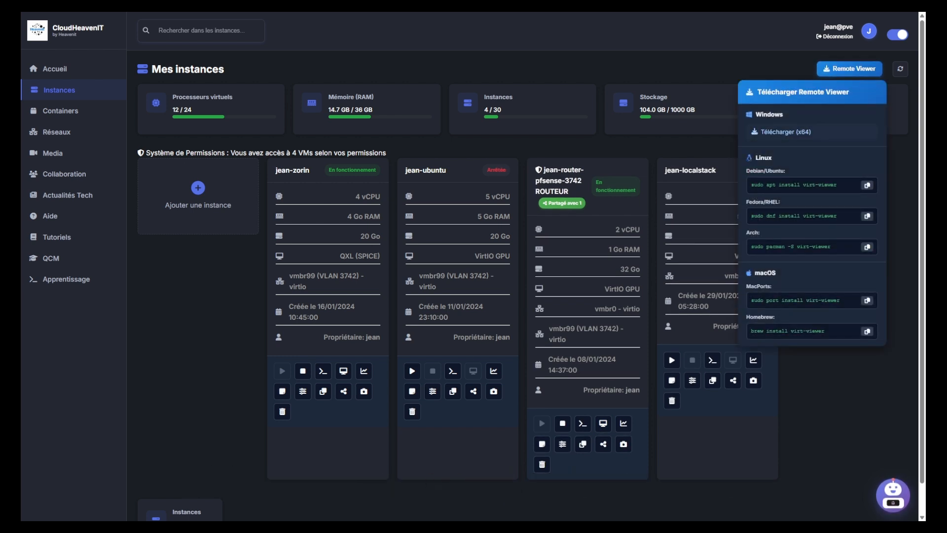
key(Escape)
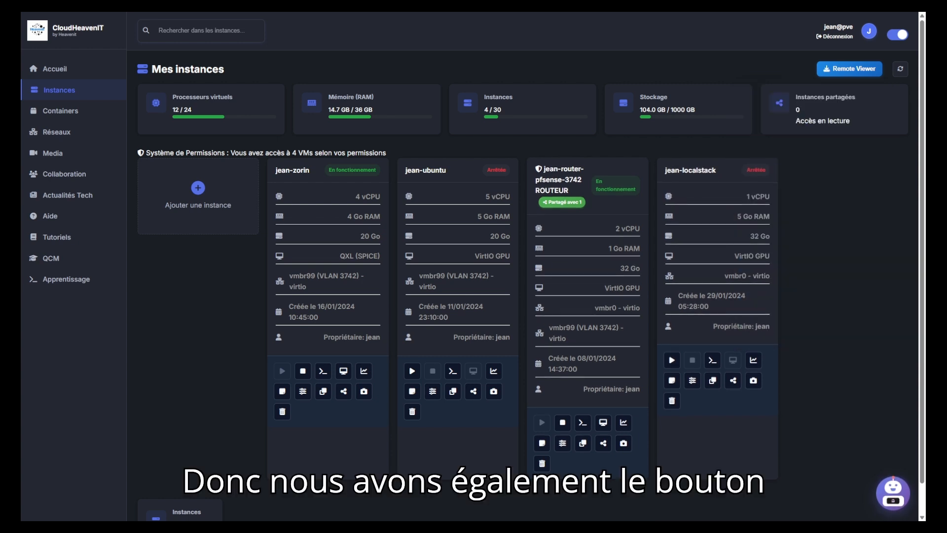
click(624, 423)
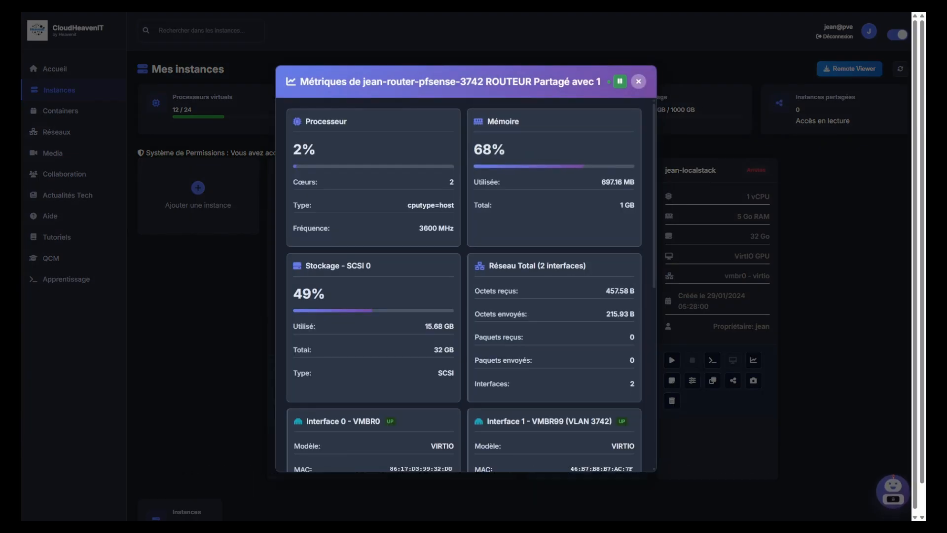
key(Escape)
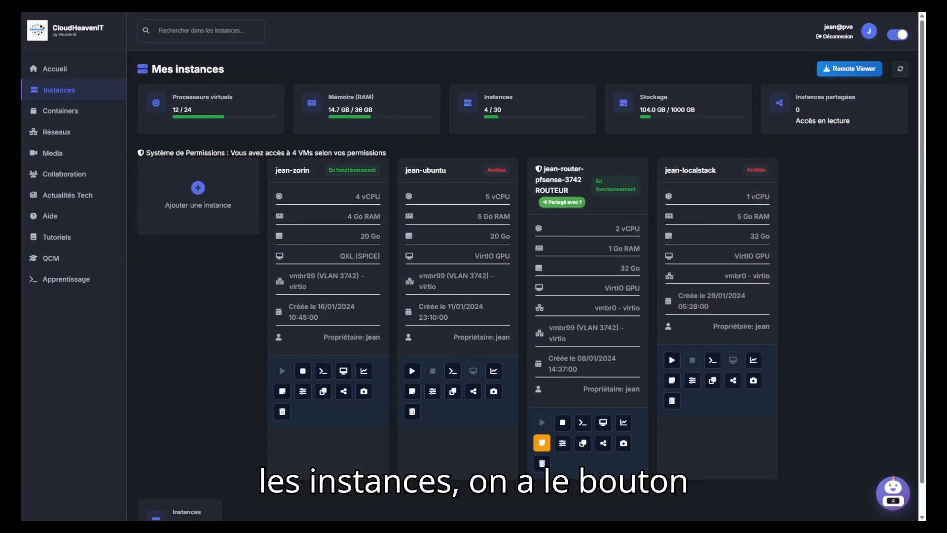
Look through the general, credentials and network sections of the pfSense router's notes, and leave them without saving.
click(542, 443)
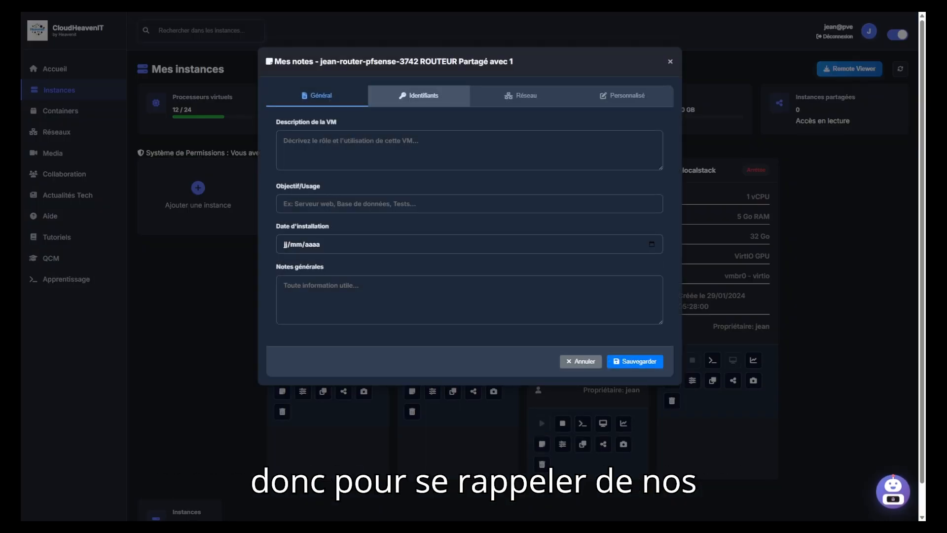
click(423, 95)
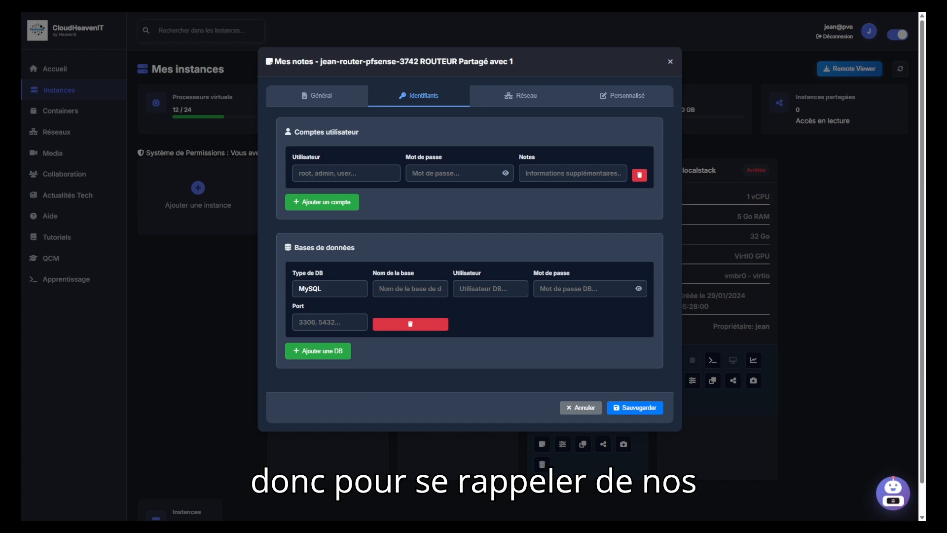
click(520, 95)
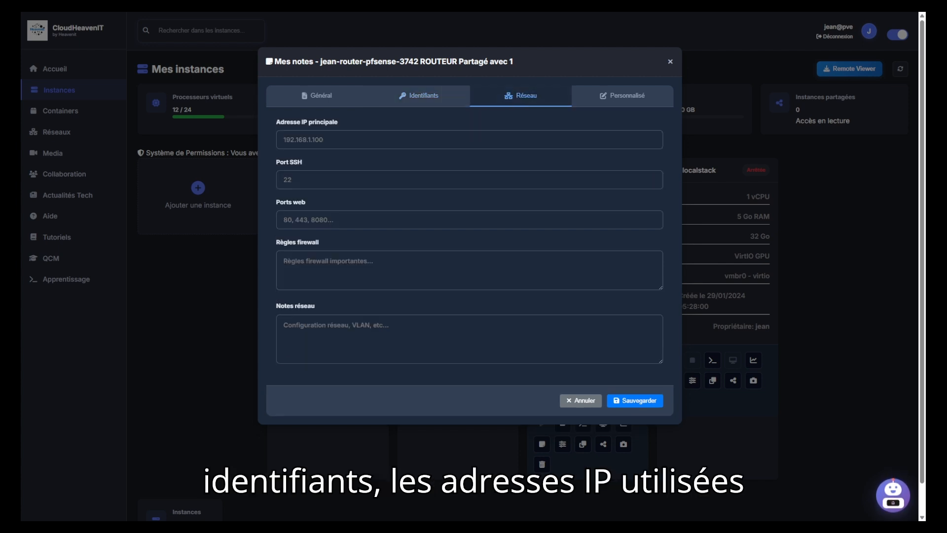
click(580, 401)
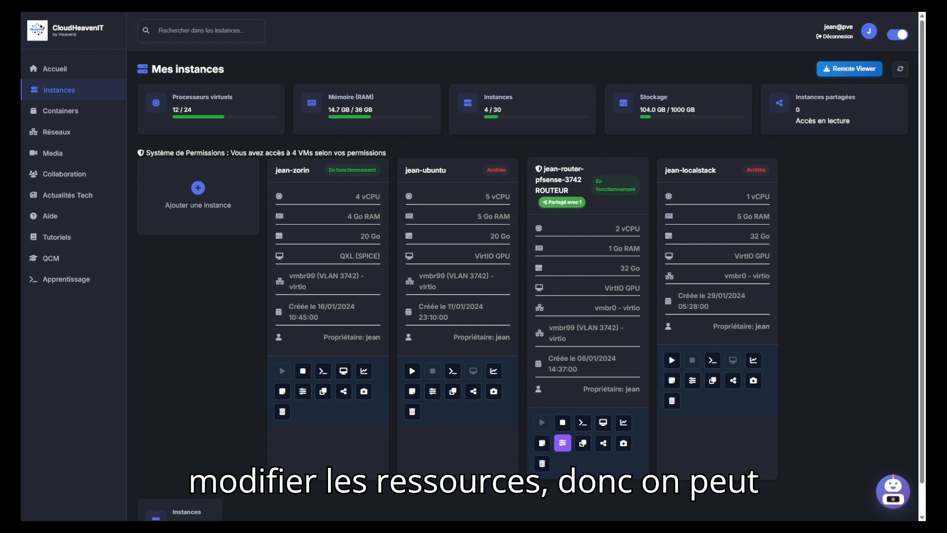
Examine the pfSense router's resource settings, from ISO image, CPU and RAM through boot order, disks and network to the modification summary.
click(562, 442)
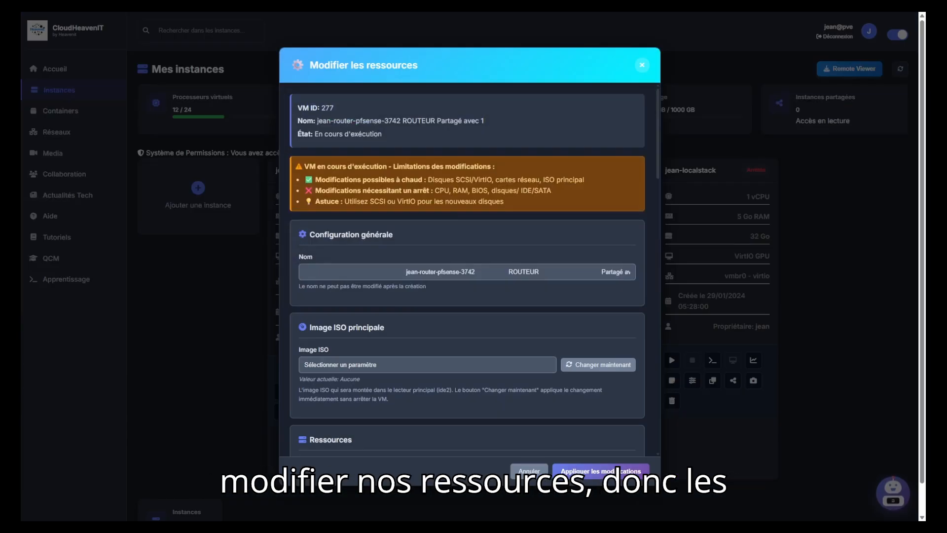
scroll(467, 270, down, 2)
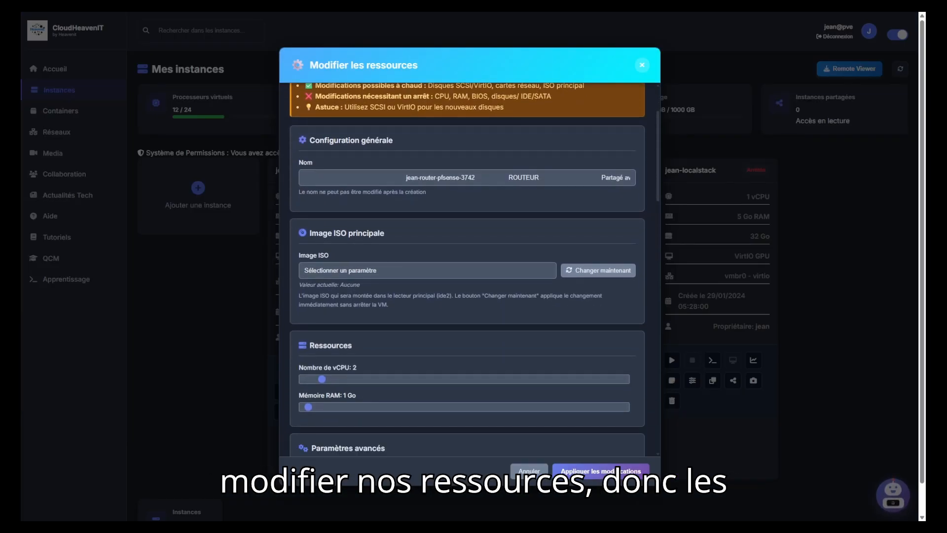
scroll(467, 270, down, 2)
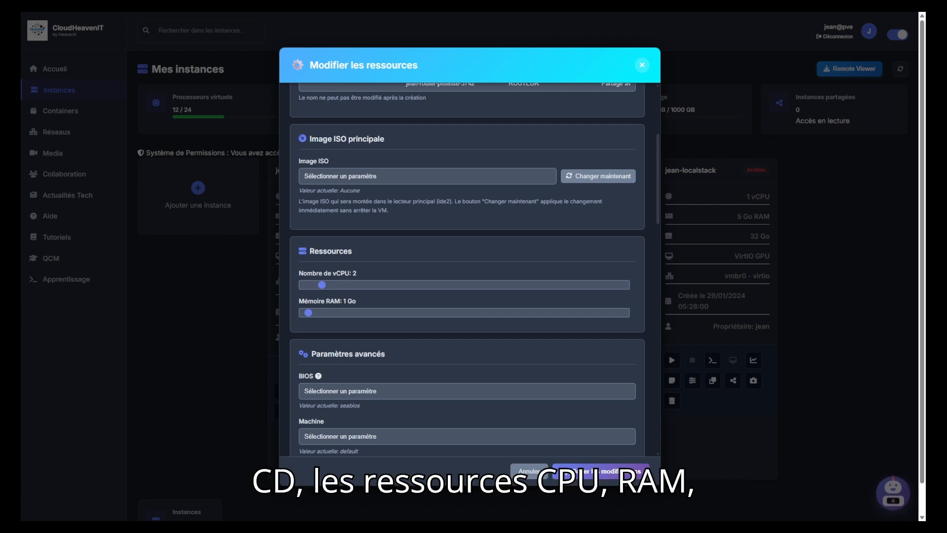
scroll(467, 269, down, 1)
scroll(466, 270, down, 4)
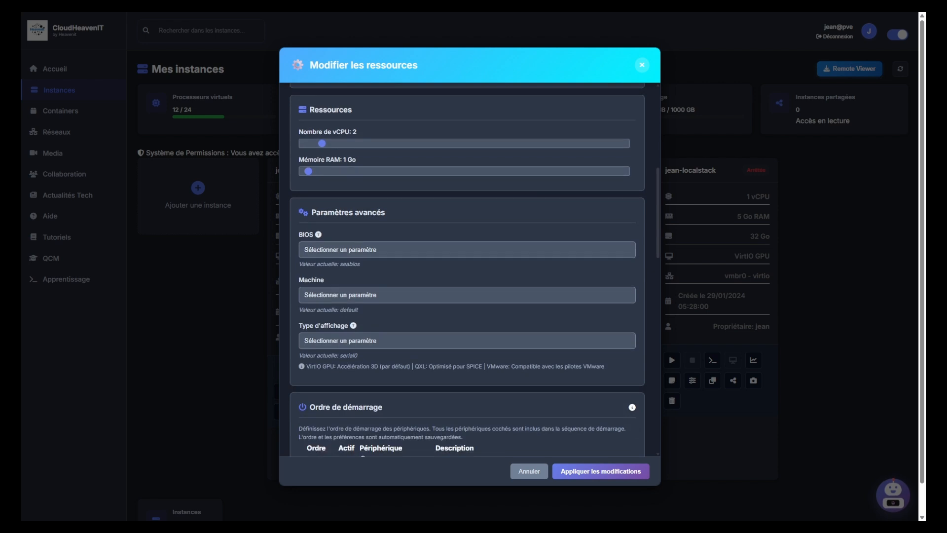
scroll(466, 270, down, 2)
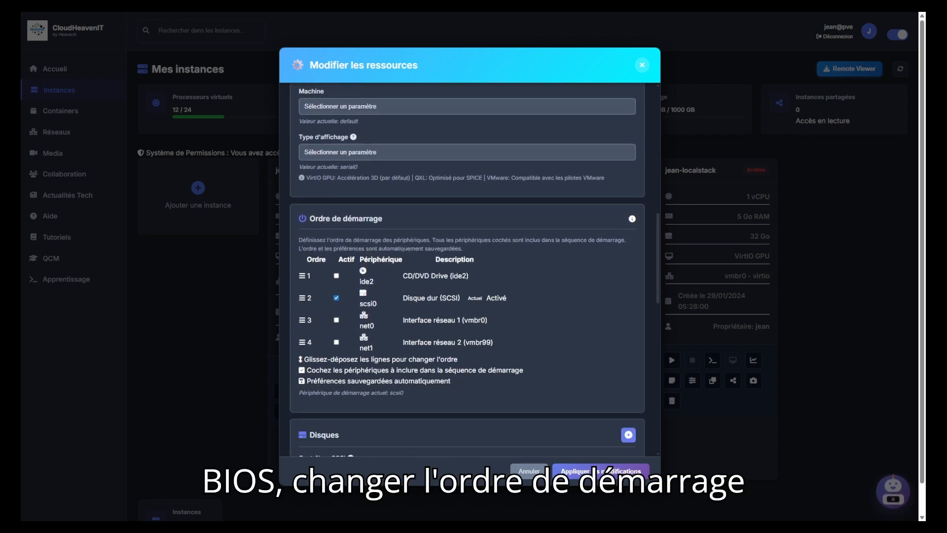
scroll(467, 270, down, 5)
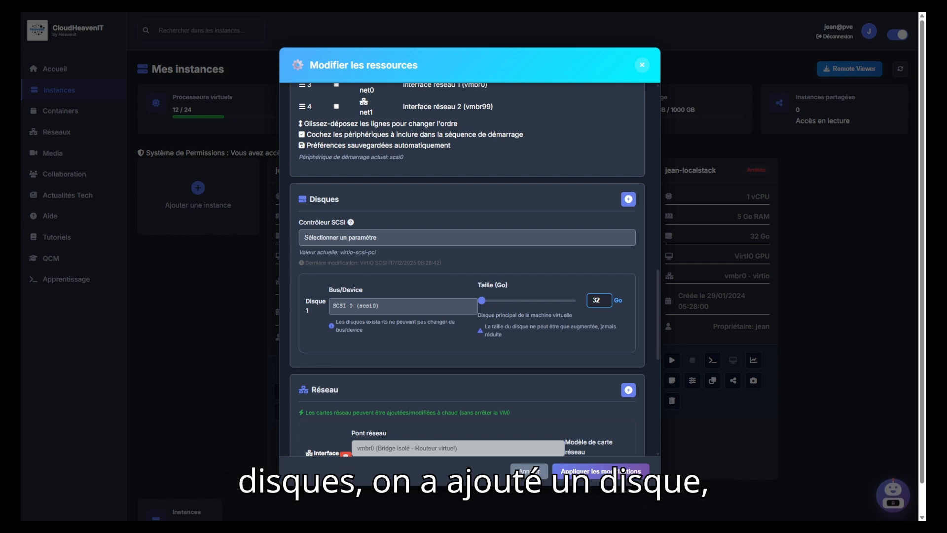
scroll(467, 269, down, 4)
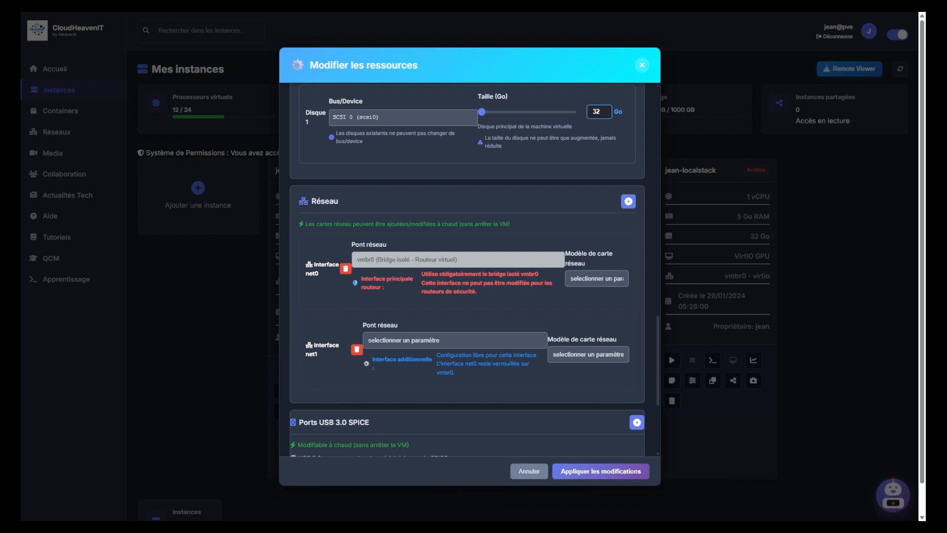
scroll(467, 266, down, 4)
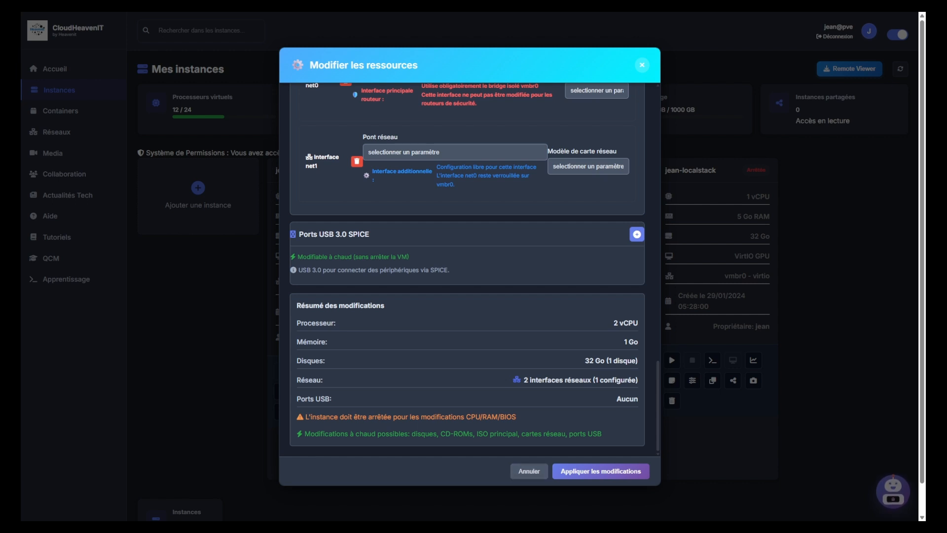
key(Escape)
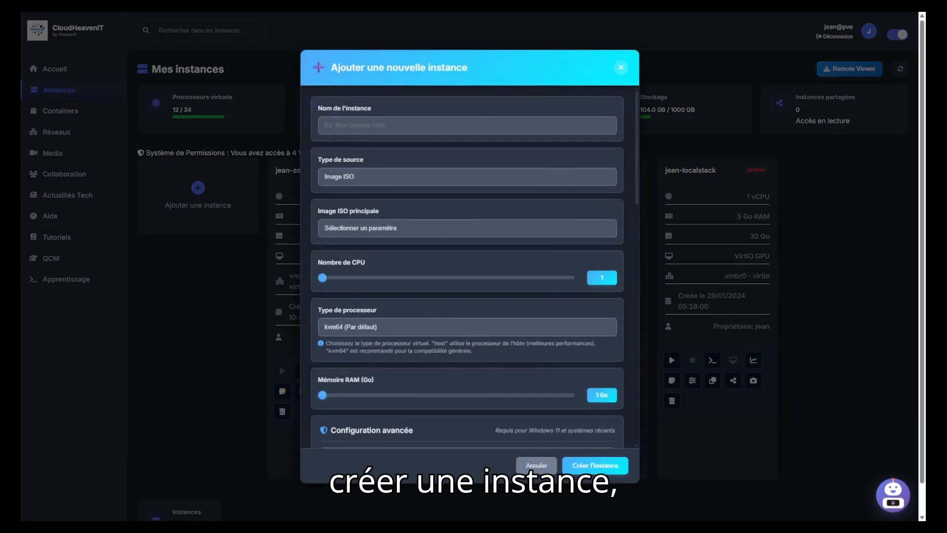
Look over the form for adding a new instance down to its network and disk settings, and close it.
scroll(467, 266, down, 5)
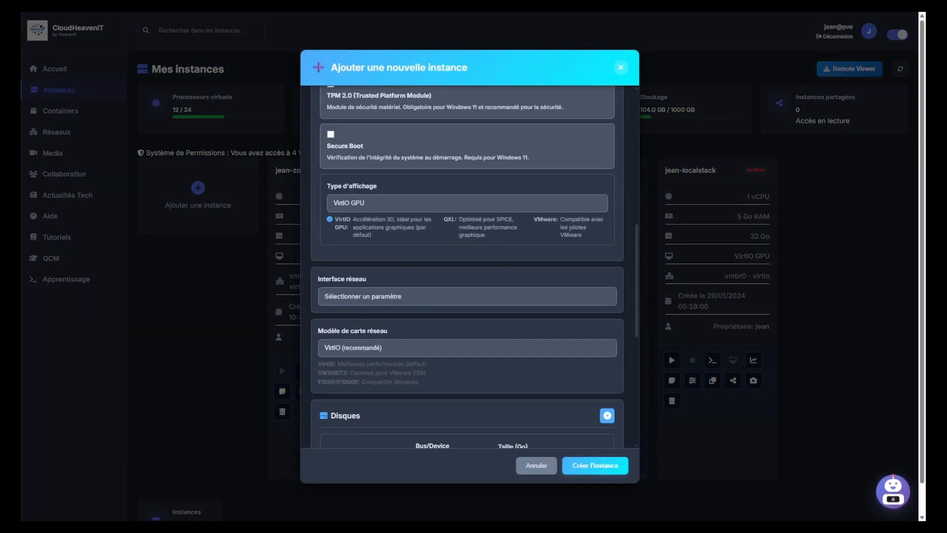
key(Escape)
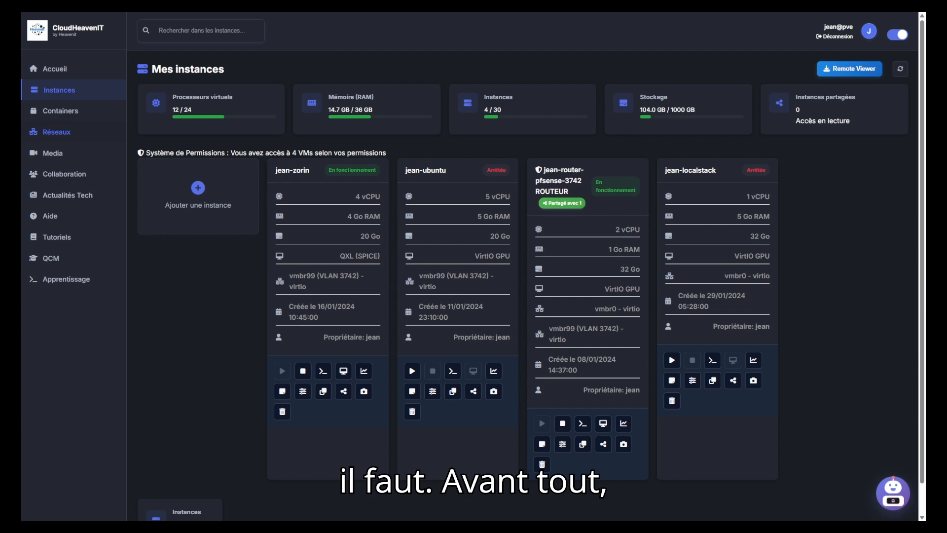
Open the sharing settings of VLAN vmbr99.3742 in network management and apply them with the already selected user.
click(57, 132)
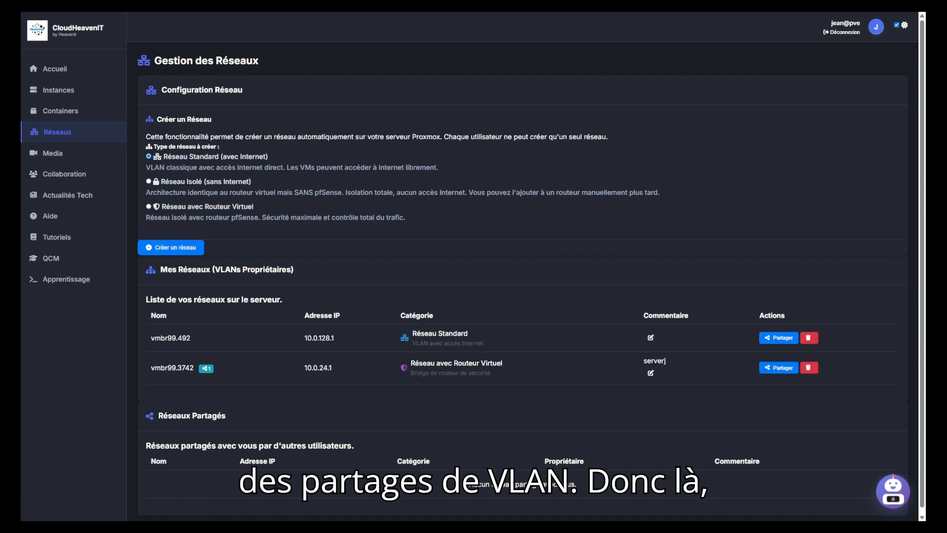
click(779, 368)
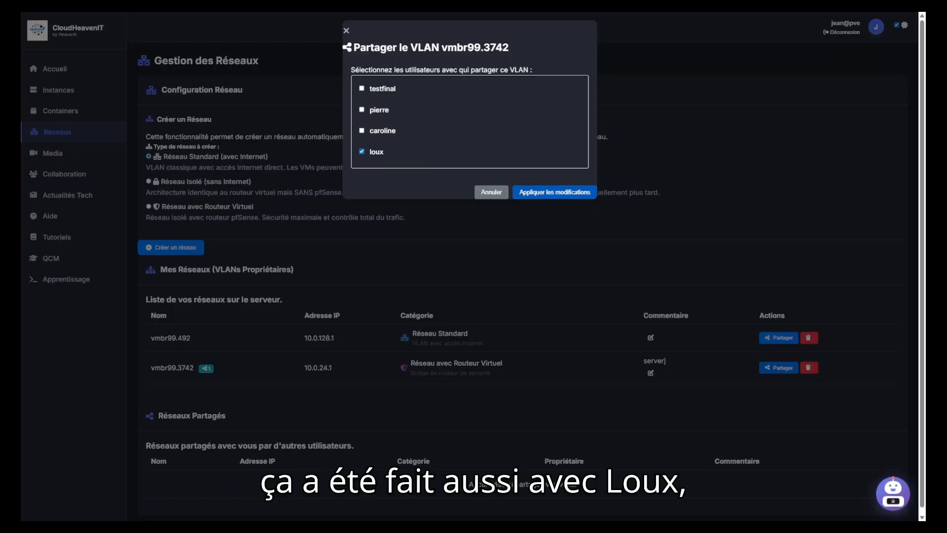
click(554, 192)
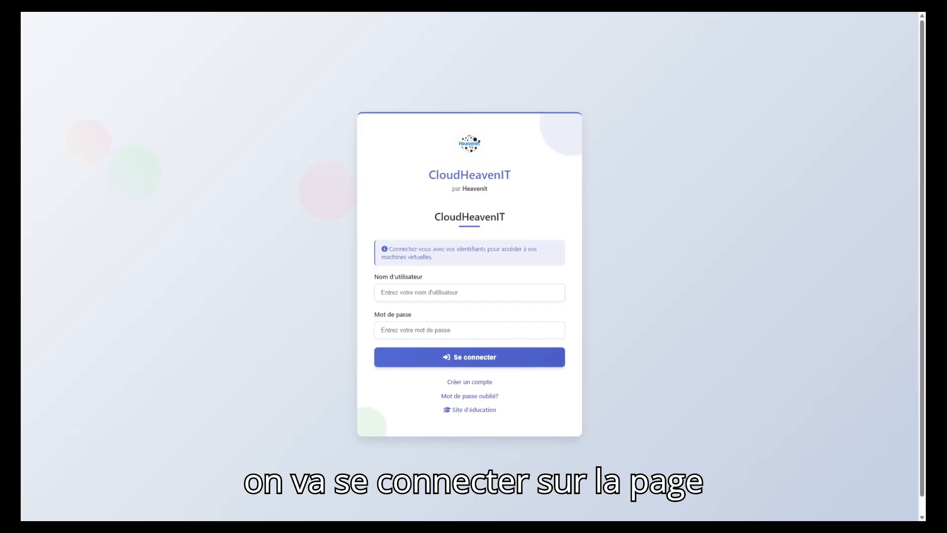
Log in to the second user's account with its username and account password.
click(469, 292)
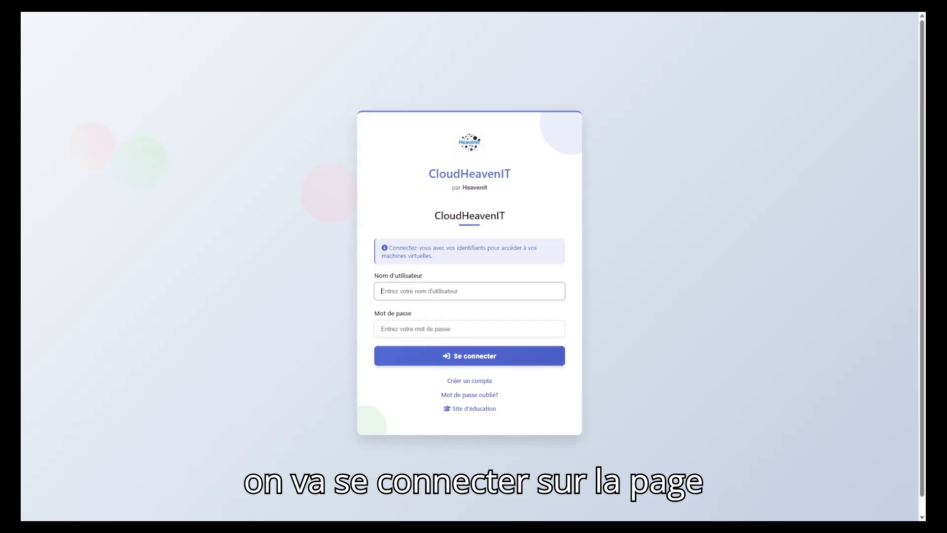
text(loux)
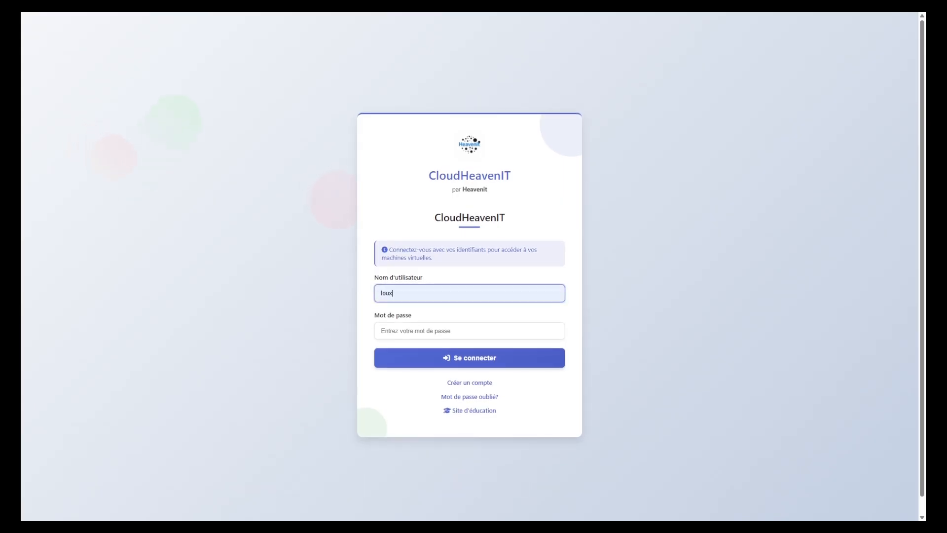
click(469, 330)
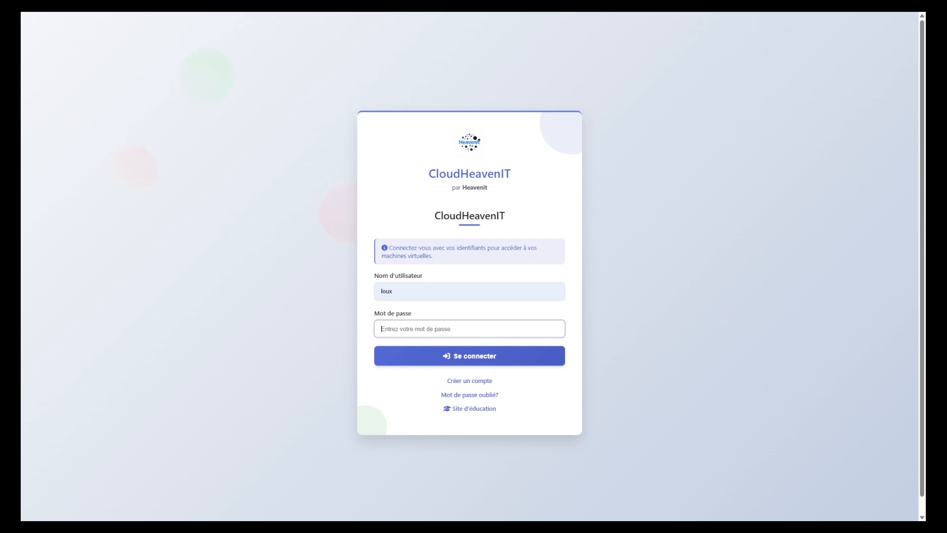
text(••••••••••)
key(Return)
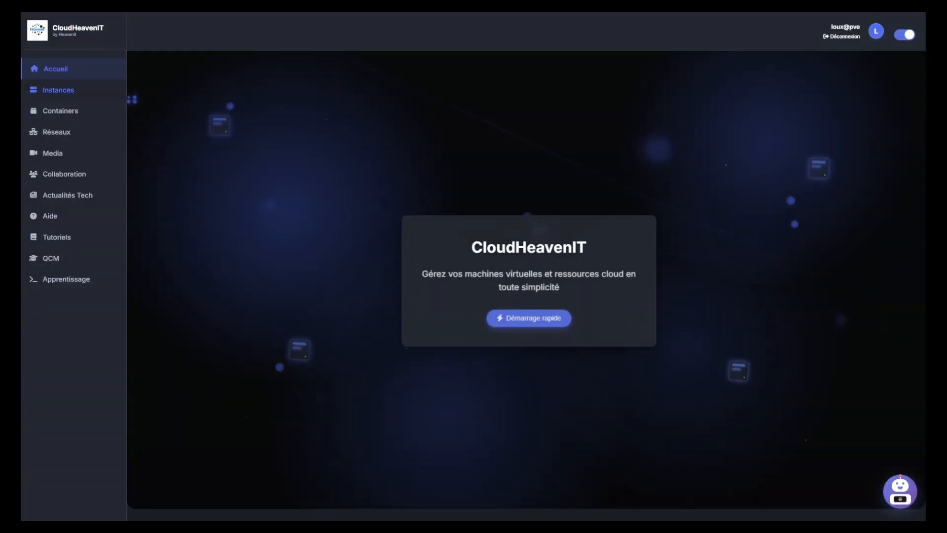
Check this account's instances for the shared pfSense router and its networks for the shared VLAN.
click(58, 90)
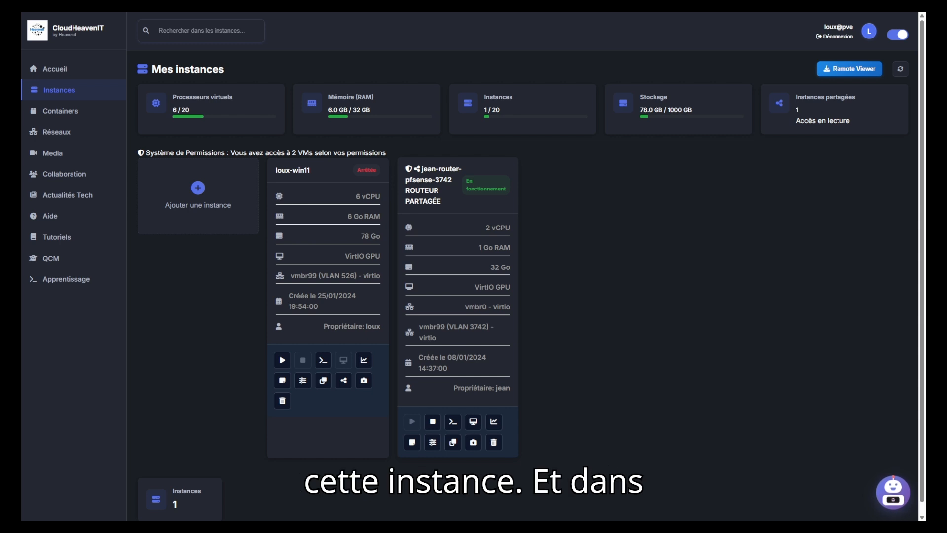
click(56, 131)
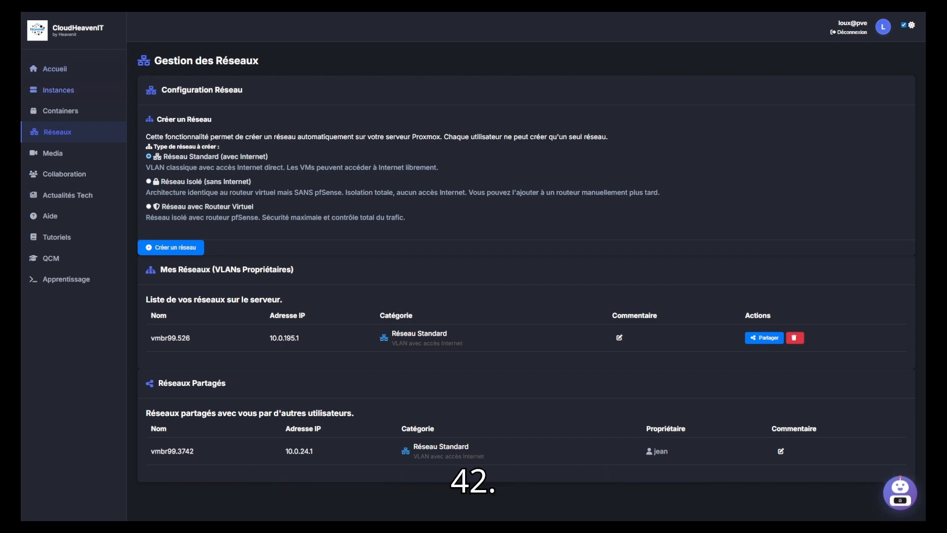
Examine the network interface setting in the form for adding a new instance, leave the form and return to the home page.
click(59, 89)
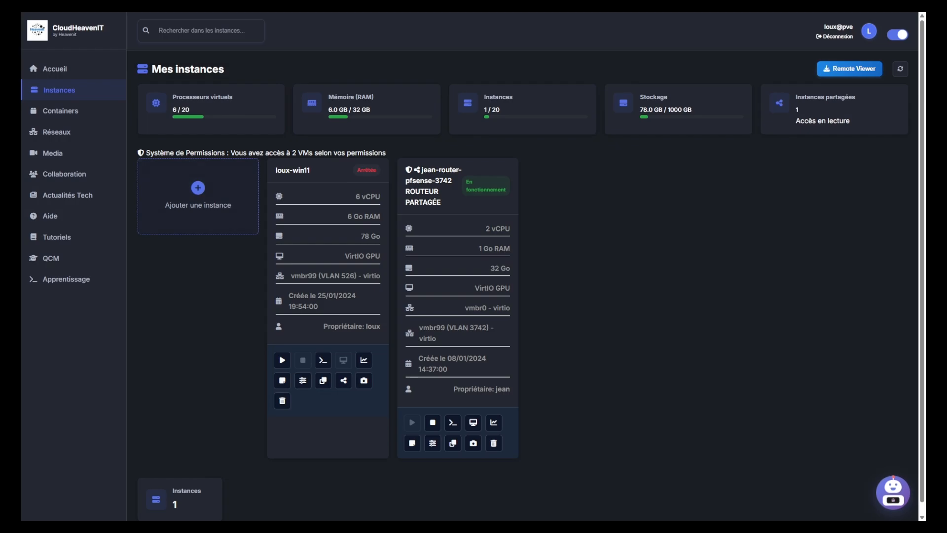
click(198, 187)
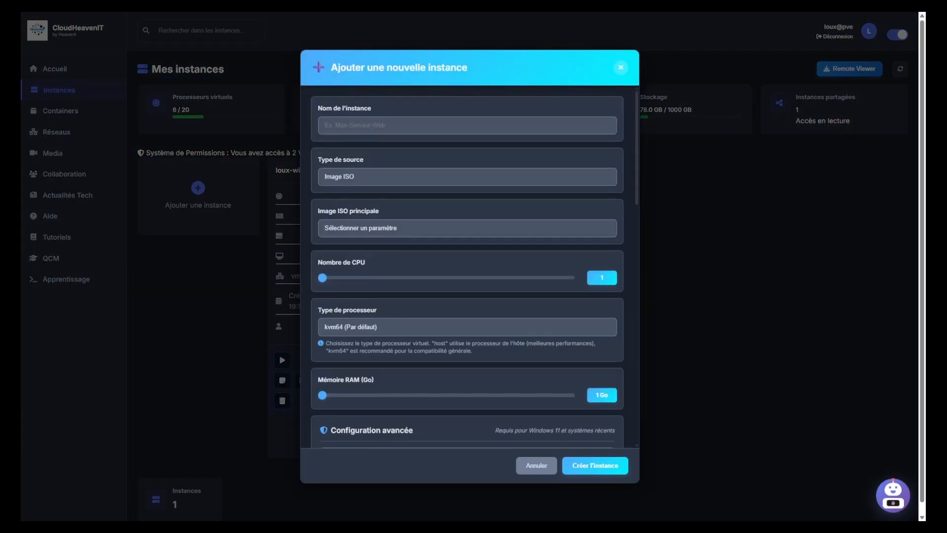
scroll(467, 266, down, 10)
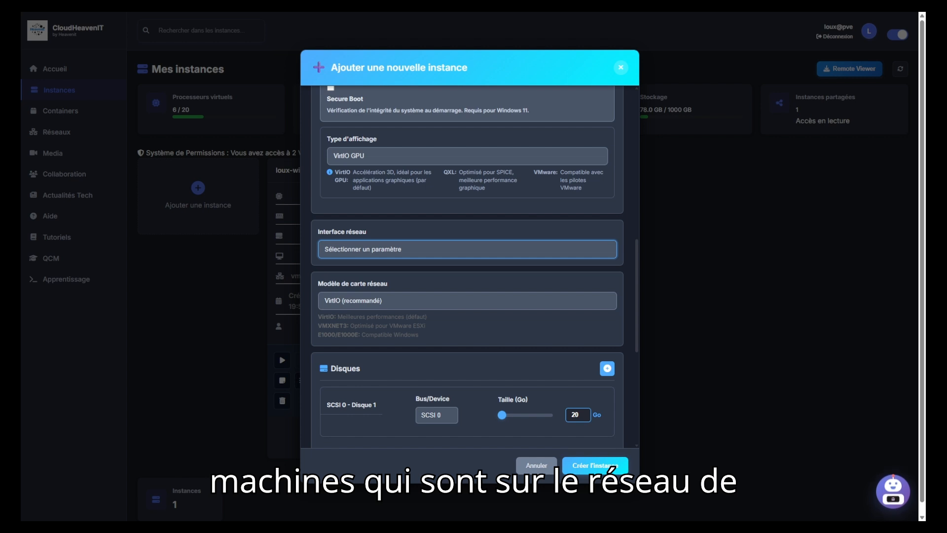
click(611, 466)
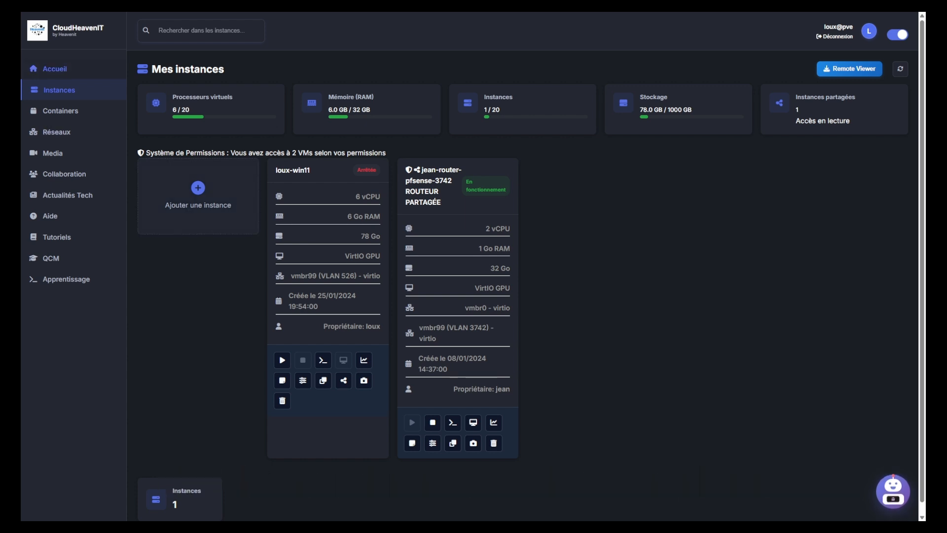
click(54, 69)
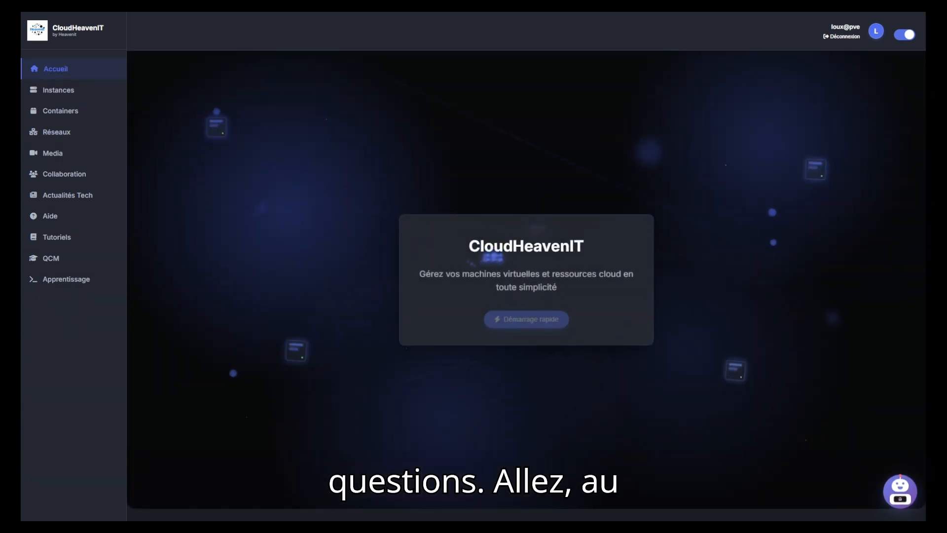